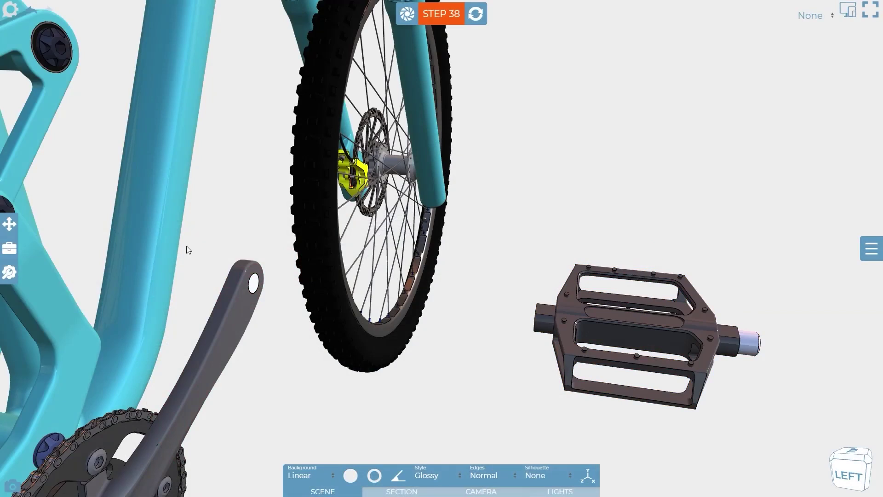
Place a red 3D arrow pointing at the bike pedal.
{"action": "left_click", "coordinate": [9, 248]}
{"action": "left_click", "coordinate": [78, 113]}
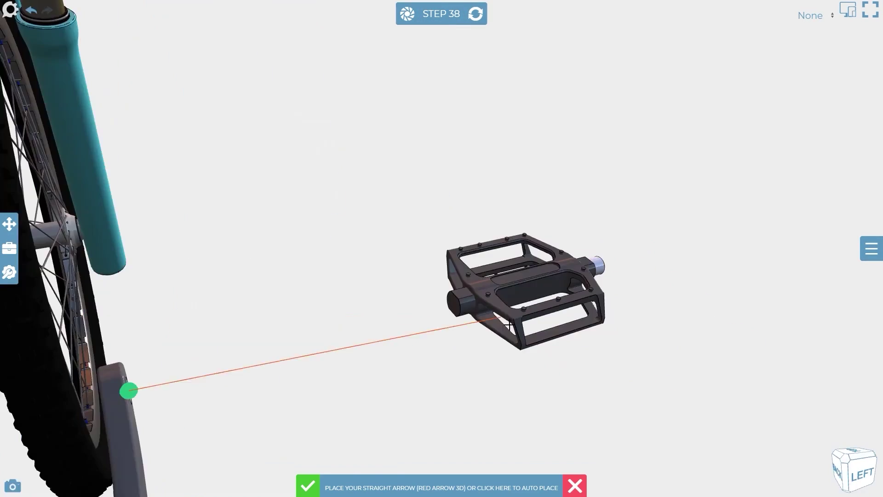
{"action": "left_click", "coordinate": [508, 325]}
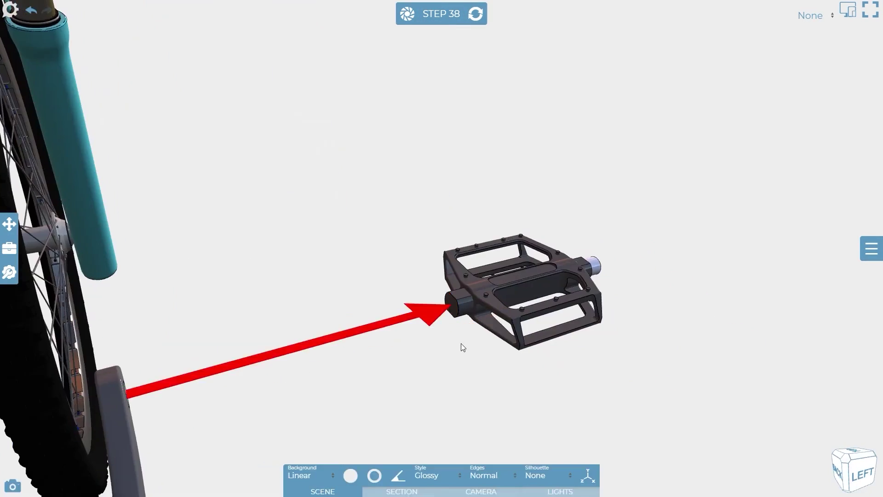
Add an XCX-1 balloon text label anchored on the pedal.
{"action": "left_click", "coordinate": [8, 248]}
{"action": "left_click", "coordinate": [69, 129]}
{"action": "left_click", "coordinate": [548, 241]}
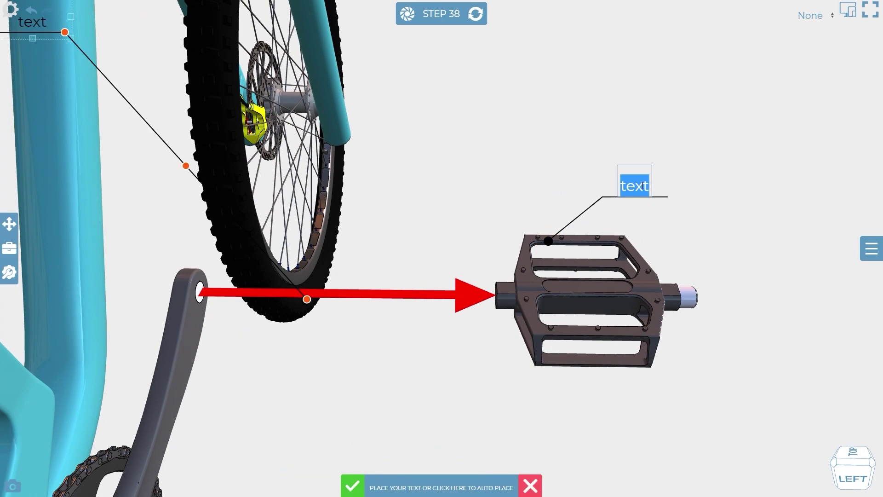
Save the scene as Step 42, then switch to the Rear Shock step.
{"action": "left_click", "coordinate": [408, 14]}
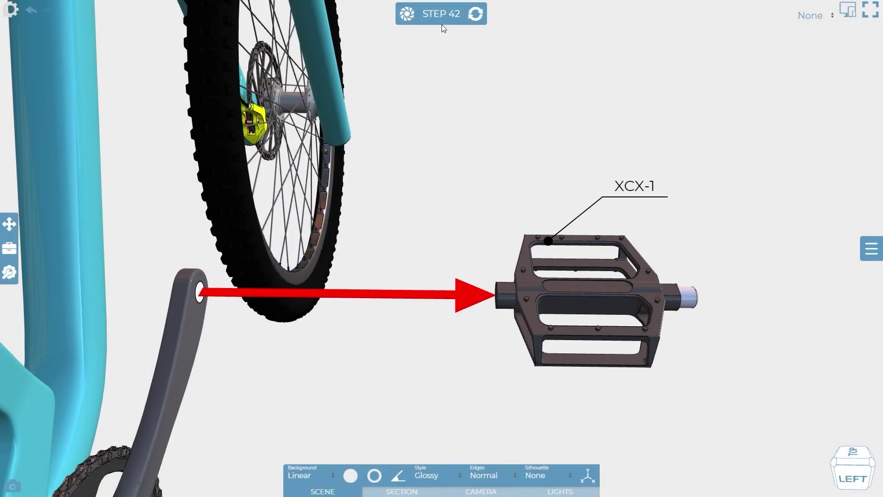
{"action": "left_click", "coordinate": [441, 16]}
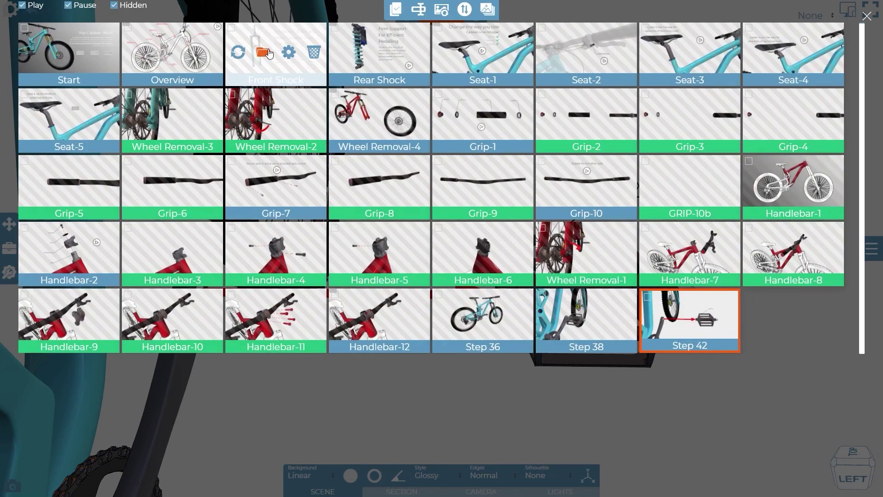
{"action": "left_click", "coordinate": [269, 54]}
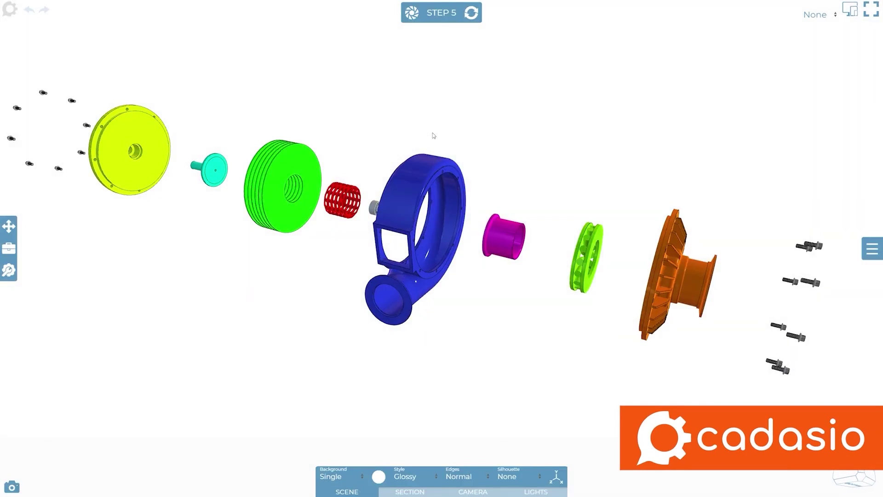
Place an image annotation on the blower housing and apply a new colour.
{"action": "left_click", "coordinate": [9, 249]}
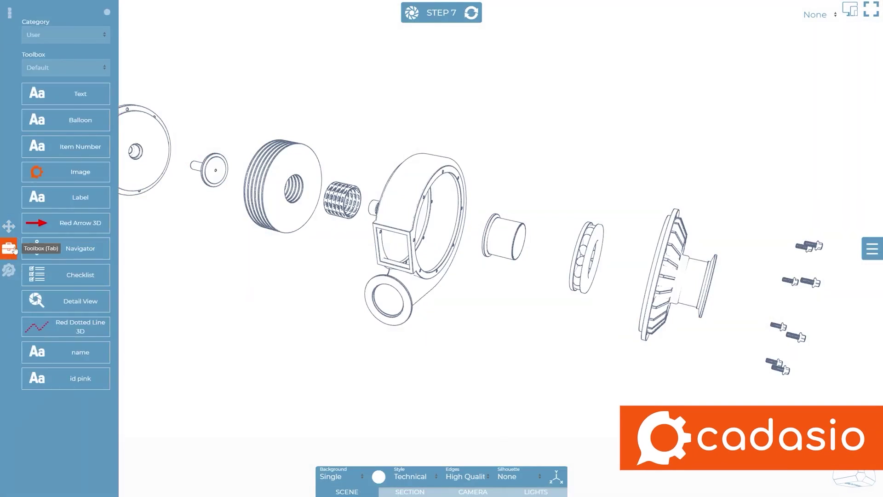
{"action": "left_click", "coordinate": [69, 178]}
{"action": "left_click", "coordinate": [415, 180]}
{"action": "left_click", "coordinate": [345, 491]}
{"action": "left_click", "coordinate": [420, 477]}
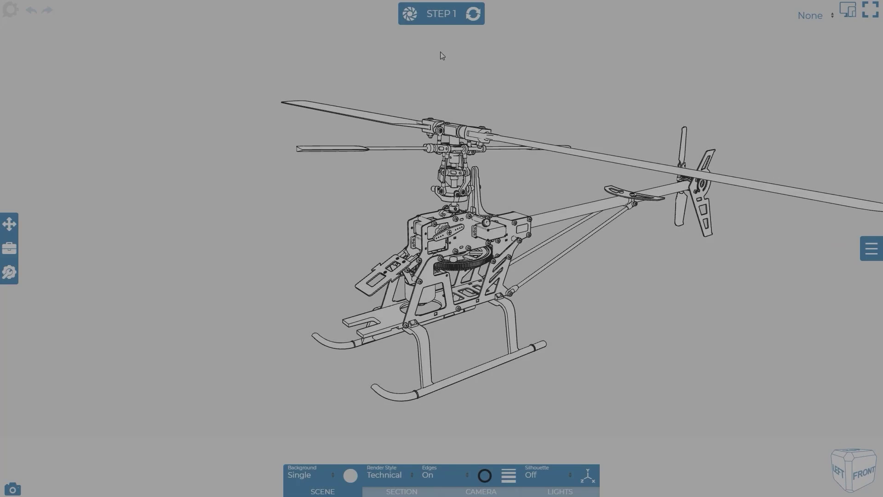
Explode the canopy plate and its screws up-left and colour the plate brown.
{"action": "left_click", "coordinate": [443, 242]}
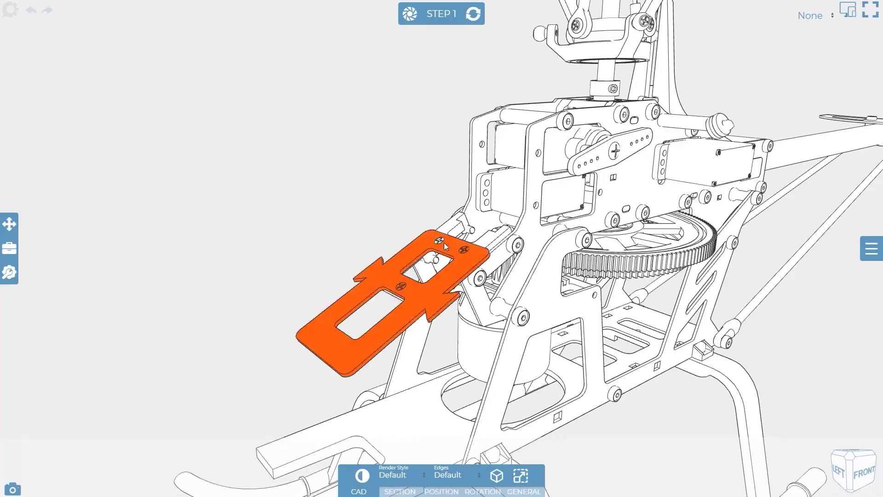
{"action": "left_click_drag", "start_coordinate": [445, 246], "coordinate": [360, 149]}
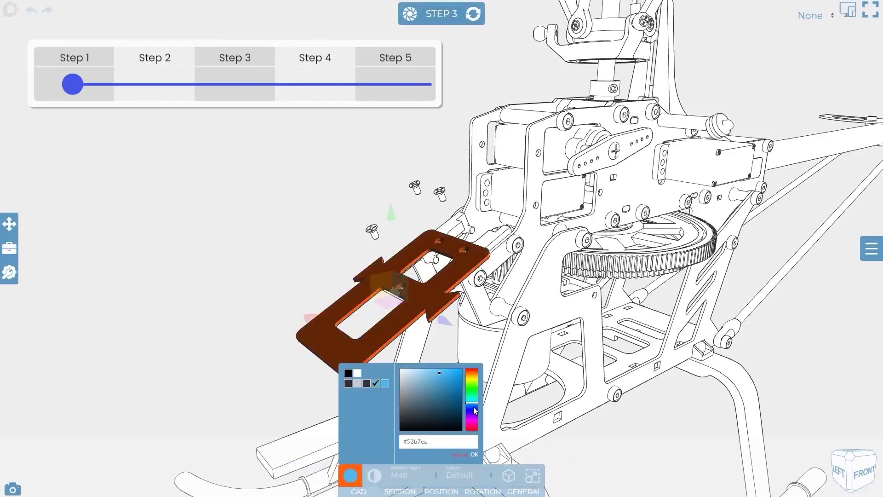
{"action": "left_click", "coordinate": [474, 455]}
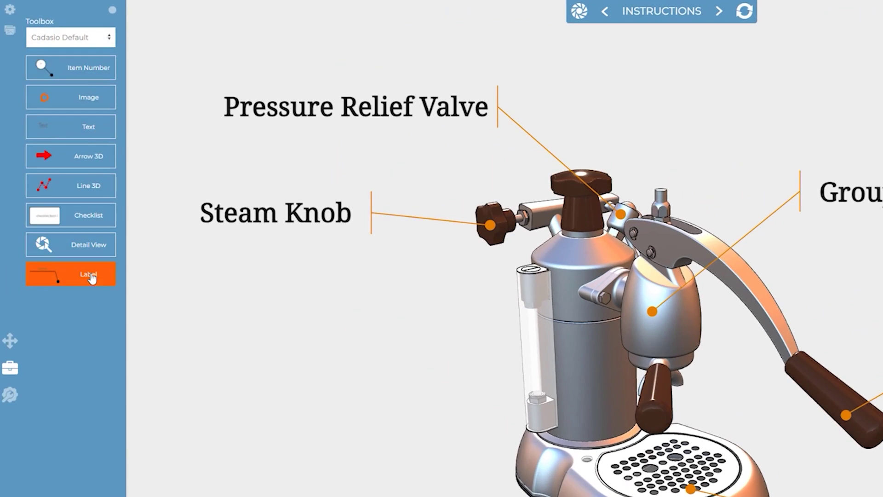
Label the drip basin with a 'See it in action!' video caption and make the knife callout text black.
{"action": "left_click", "coordinate": [91, 278]}
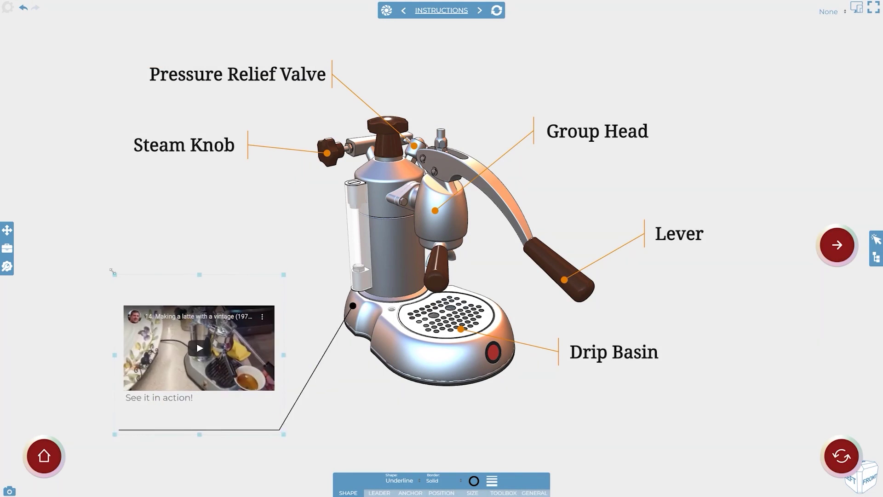
{"action": "triple_click", "coordinate": [159, 397]}
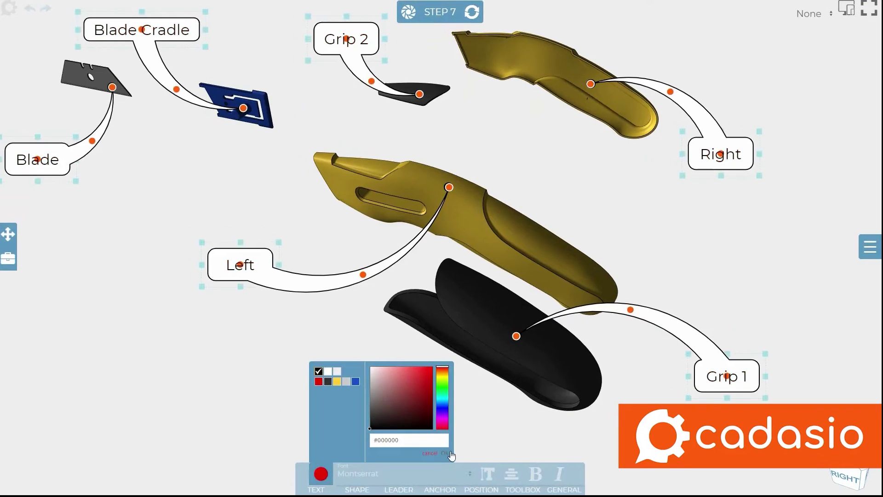
{"action": "left_click", "coordinate": [446, 453]}
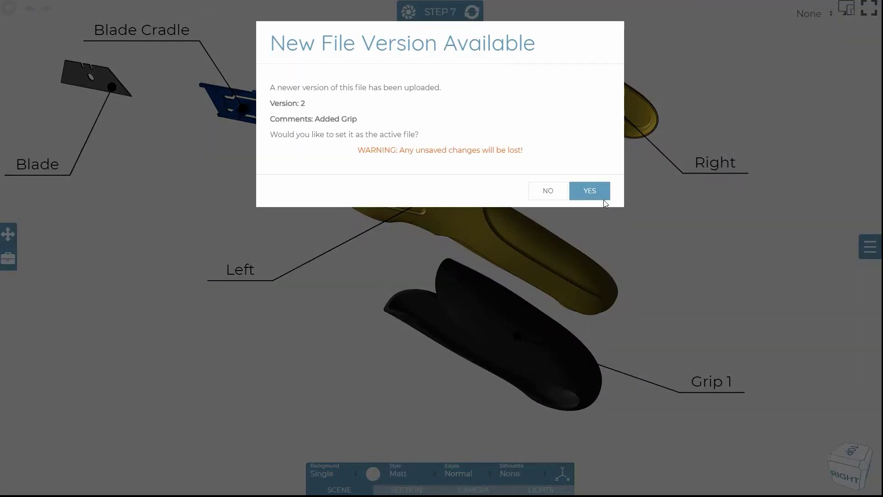
Send the updated knife to Cadasio project Knife as version 2, noted 'Added Grip'.
{"action": "left_click", "coordinate": [603, 198]}
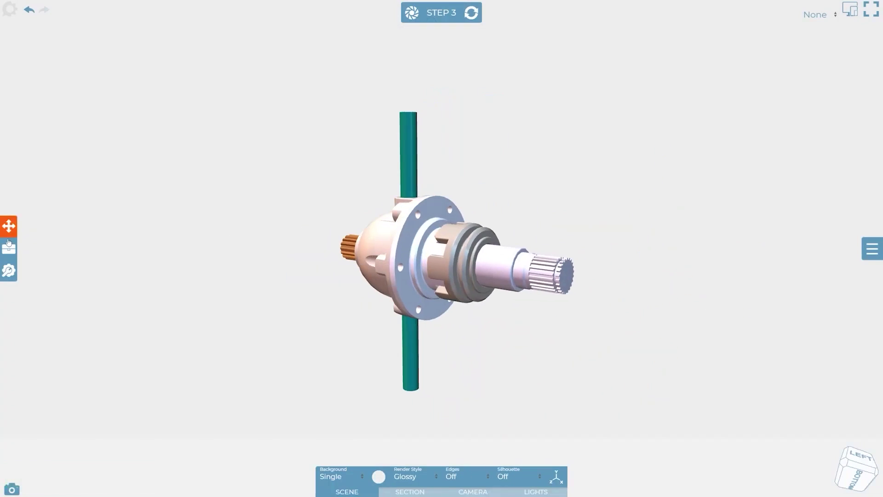
{"action": "left_click", "coordinate": [9, 248]}
Switch the shaft assembly part to Rotate mode to bring up the rotate gizmo.
{"action": "left_click", "coordinate": [65, 160]}
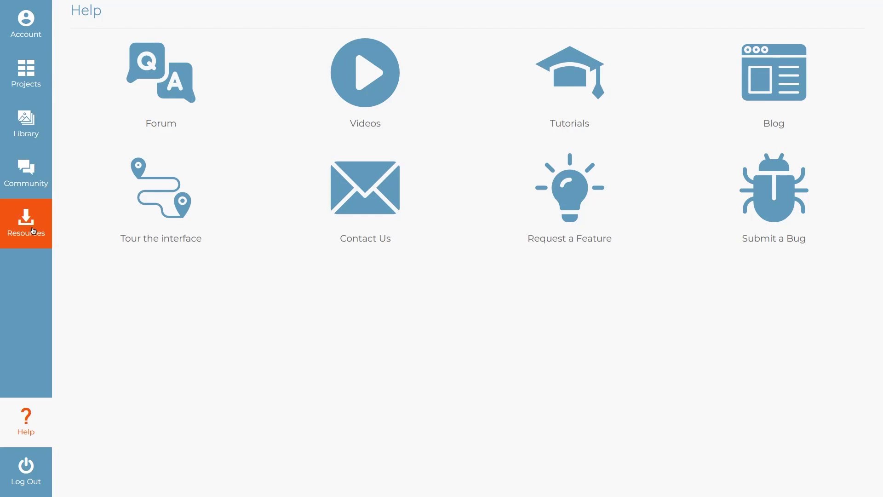
Browse active and archived projects, then launch and advance the Transform interactive tutorial.
{"action": "left_click", "coordinate": [35, 76]}
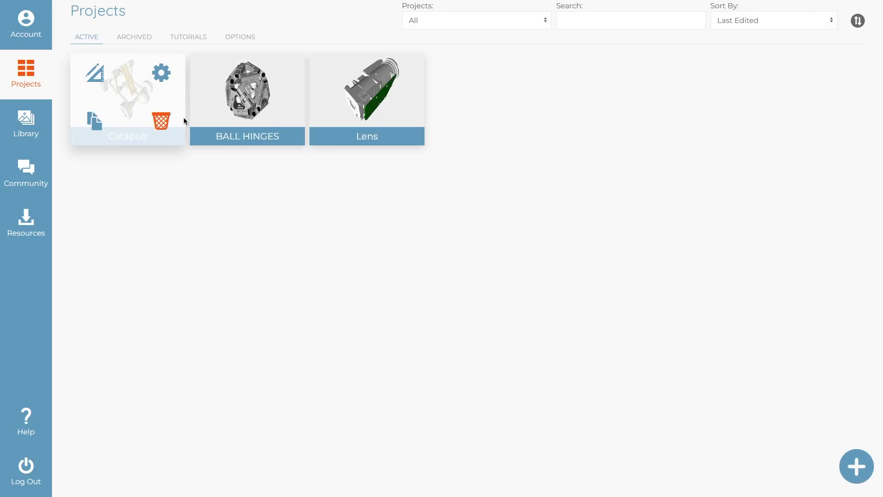
{"action": "left_click", "coordinate": [136, 38]}
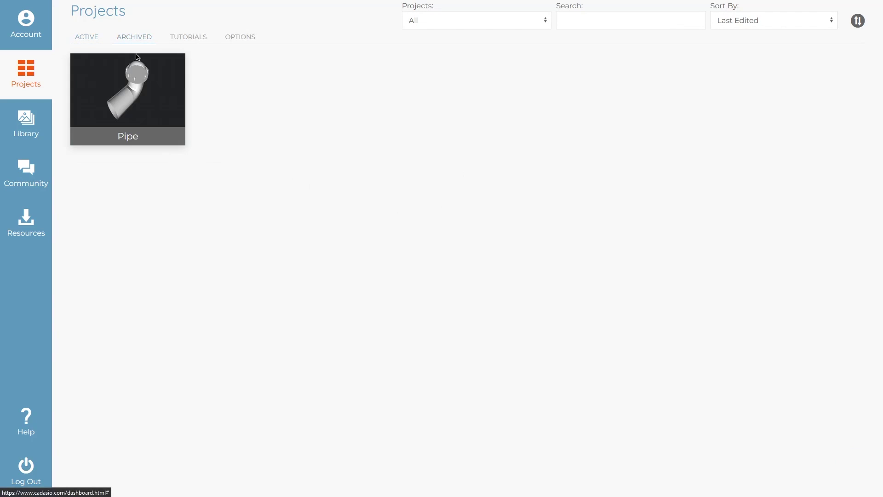
{"action": "left_click", "coordinate": [188, 38]}
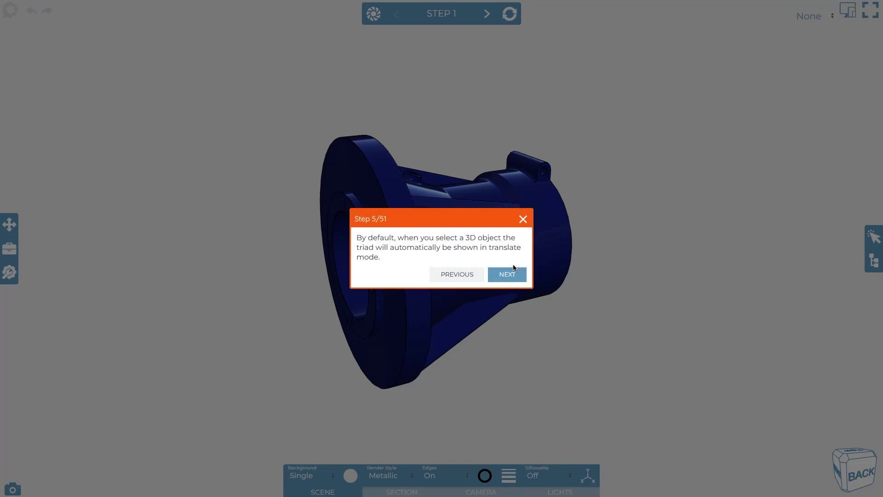
{"action": "left_click", "coordinate": [507, 275]}
Slide the blue housing along a triad plane, then move it freely in 3D.
{"action": "left_click", "coordinate": [378, 260]}
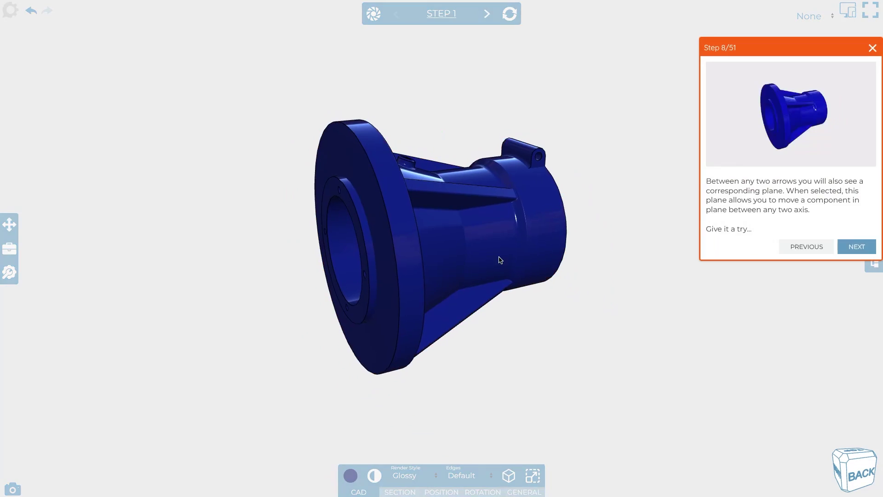
{"action": "left_click", "coordinate": [410, 200]}
{"action": "left_click_drag", "start_coordinate": [410, 201], "coordinate": [449, 222]}
{"action": "left_click", "coordinate": [448, 252]}
{"action": "left_click_drag", "start_coordinate": [448, 253], "coordinate": [430, 231]}
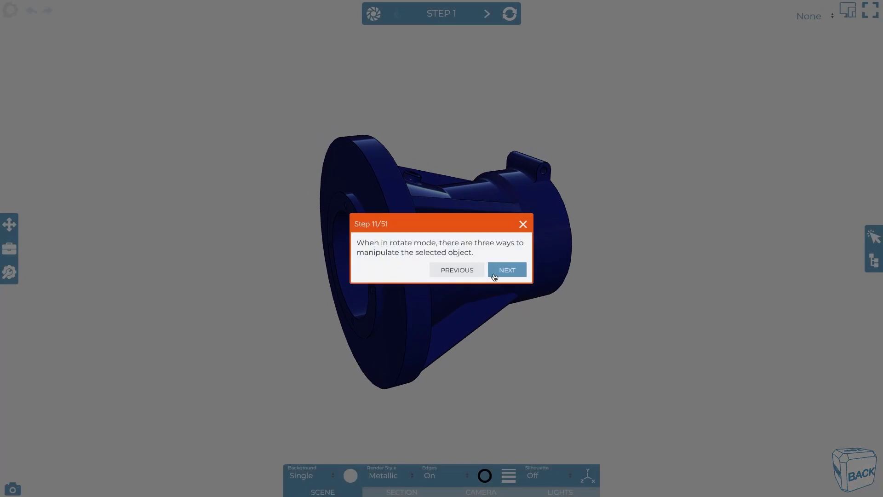
Rotate the housing to face front, then start a label annotation.
{"action": "left_click", "coordinate": [506, 269]}
{"action": "left_click_drag", "start_coordinate": [487, 334], "coordinate": [443, 282]}
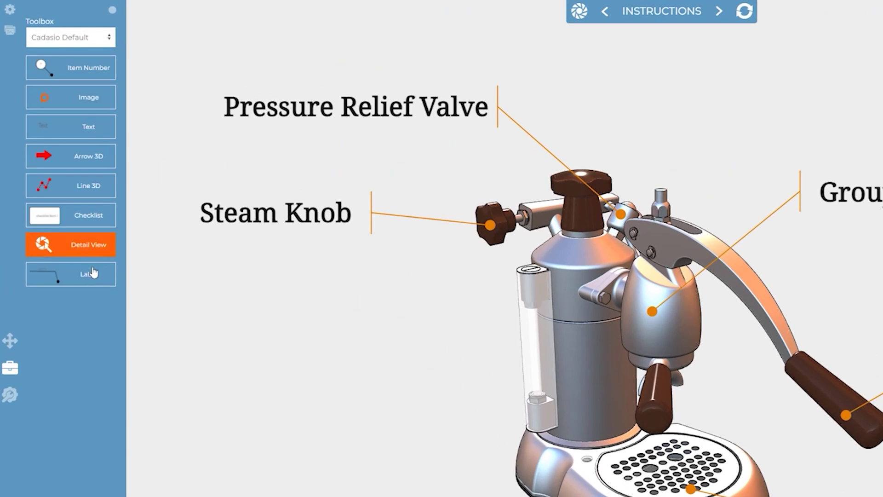
{"action": "left_click", "coordinate": [93, 272]}
Anchor a label on the machine base and insert a video from the asset library.
{"action": "left_click", "coordinate": [527, 453]}
{"action": "double_click", "coordinate": [280, 496]}
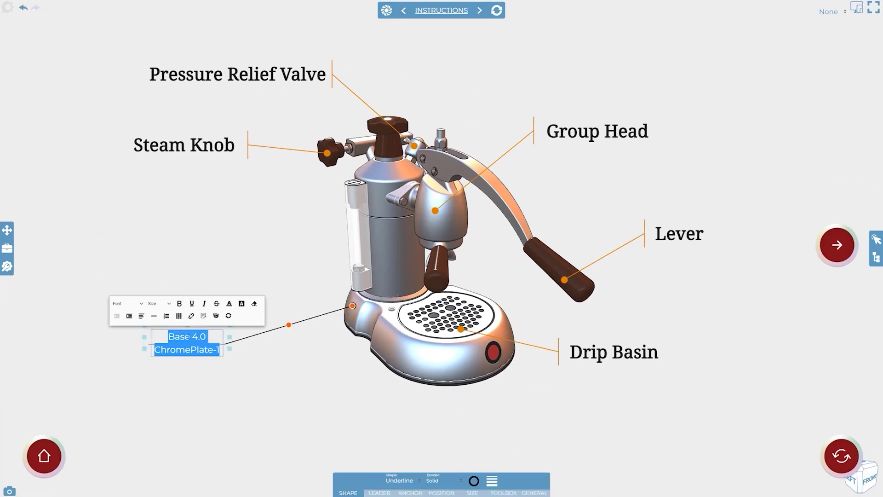
{"action": "left_click", "coordinate": [215, 316]}
{"action": "double_click", "coordinate": [206, 79]}
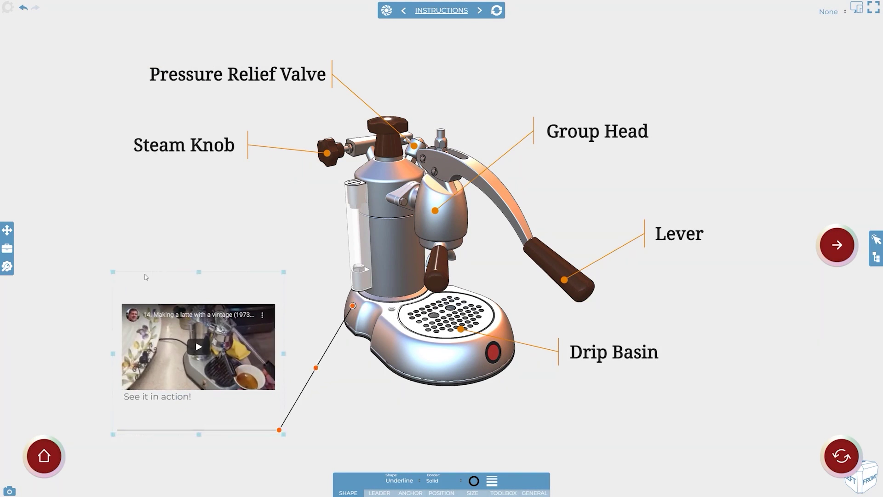
{"action": "left_click_drag", "start_coordinate": [180, 333], "coordinate": [109, 332]}
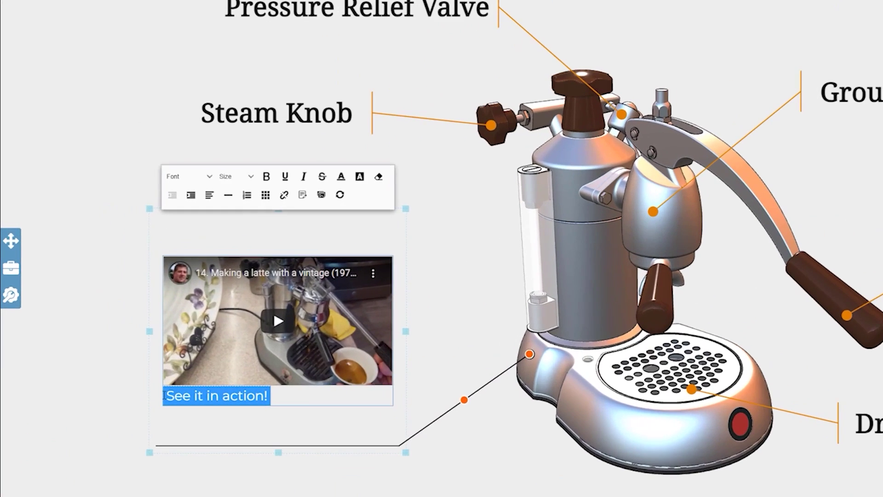
{"action": "left_click", "coordinate": [235, 176]}
{"action": "left_click", "coordinate": [248, 280]}
{"action": "left_click", "coordinate": [266, 177]}
{"action": "left_click", "coordinate": [341, 176]}
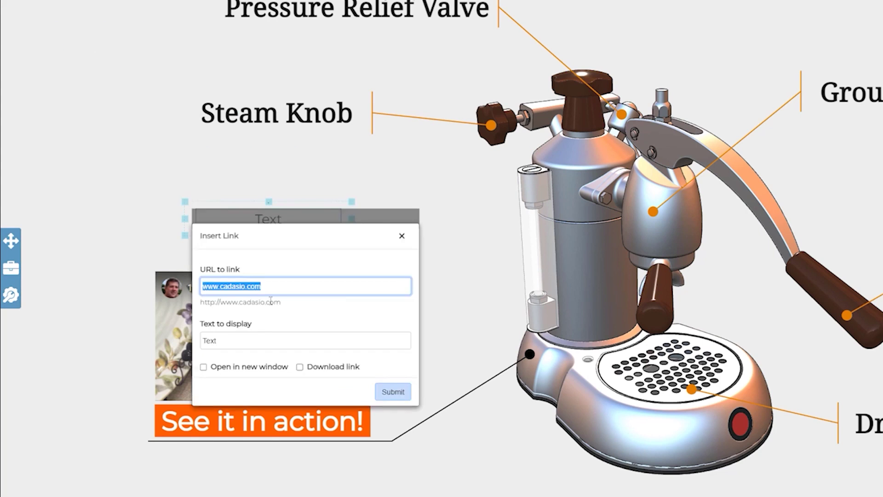
{"action": "left_click", "coordinate": [384, 391]}
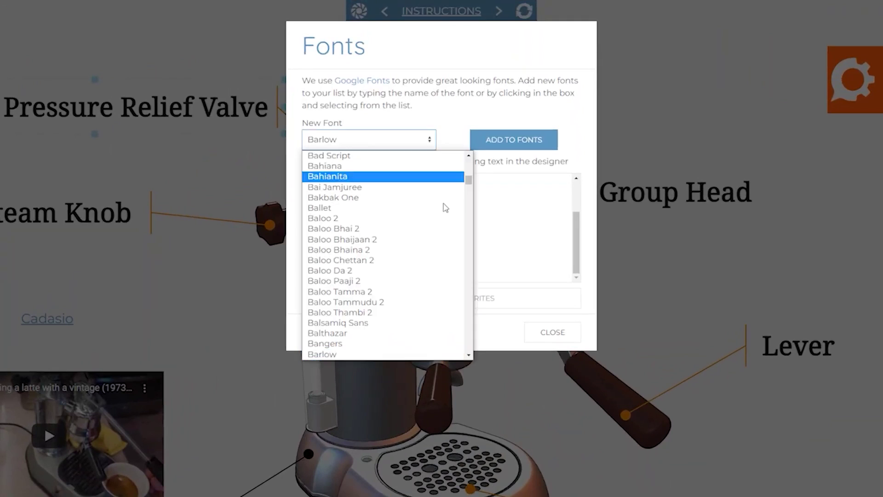
Add the Bilbo font to the designer's font list, then create Step 2.
{"action": "scroll", "coordinate": [345, 256], "scroll_direction": "down", "scroll_amount": 3}
{"action": "left_click", "coordinate": [335, 294]}
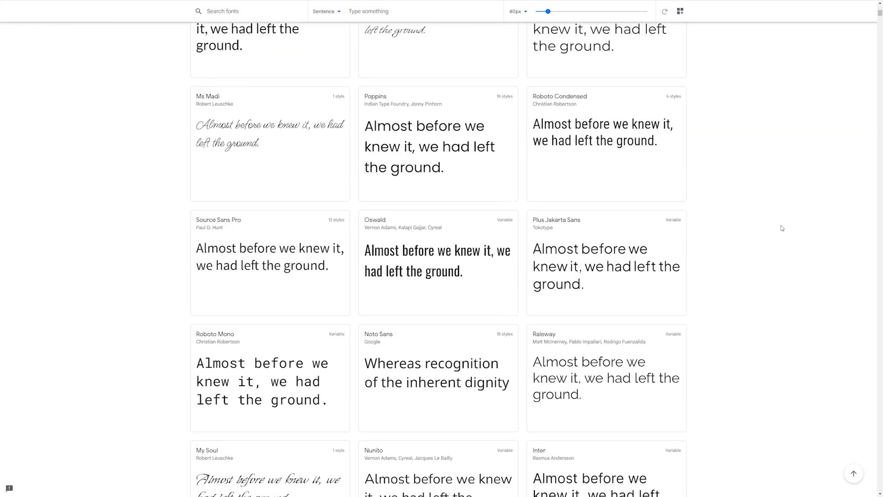
{"action": "scroll", "coordinate": [781, 227], "scroll_direction": "up", "scroll_amount": 10}
{"action": "left_click", "coordinate": [211, 61]}
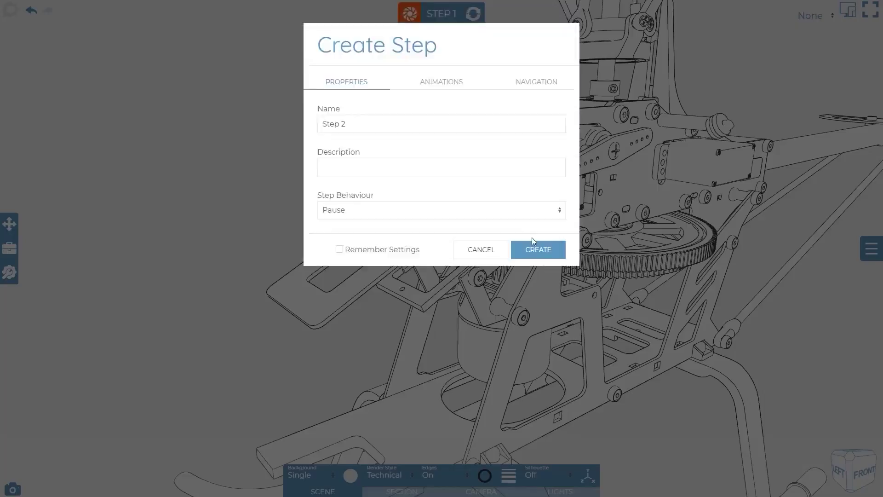
{"action": "left_click", "coordinate": [534, 243]}
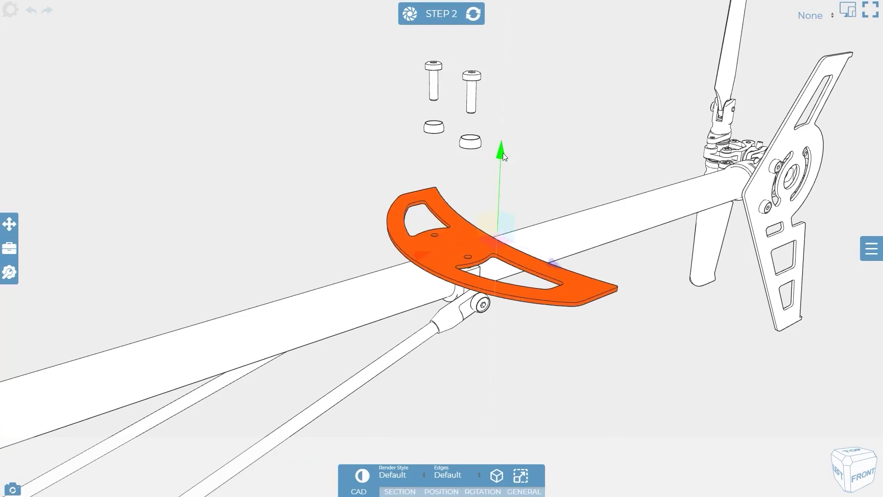
Drag the orange fin plate upward along the green gizmo arrow off the tail boom.
{"action": "left_click_drag", "start_coordinate": [504, 152], "coordinate": [508, 106]}
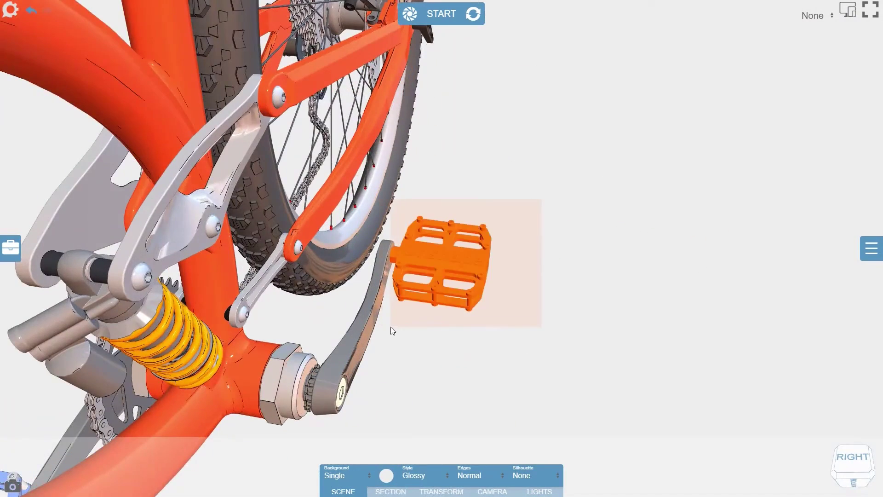
Pull the pedal away from the crank and add a red straight 3D arrow pointing at the crank.
{"action": "left_click_drag", "start_coordinate": [392, 331], "coordinate": [658, 296]}
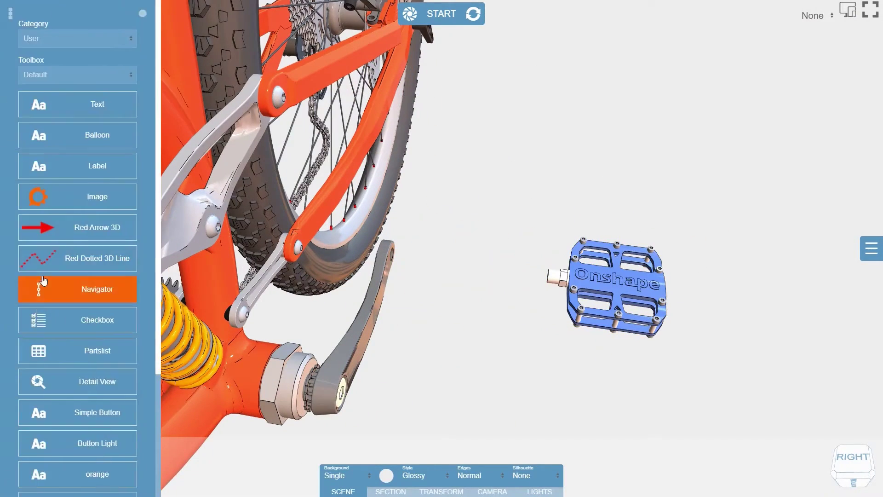
{"action": "left_click", "coordinate": [109, 227]}
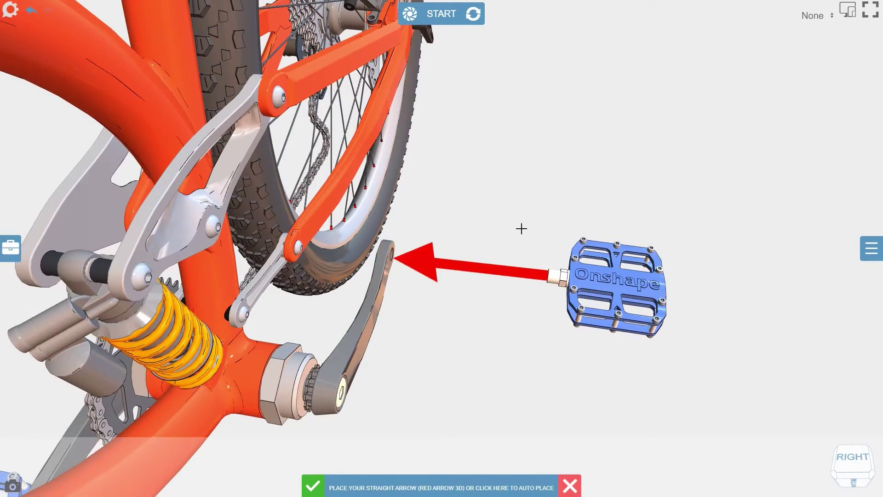
{"action": "left_click", "coordinate": [10, 249]}
Anchor a text callout on the pedal with blue fill and white text, then hide and re-show the stand's parts.
{"action": "left_click", "coordinate": [85, 102]}
{"action": "left_click", "coordinate": [602, 274]}
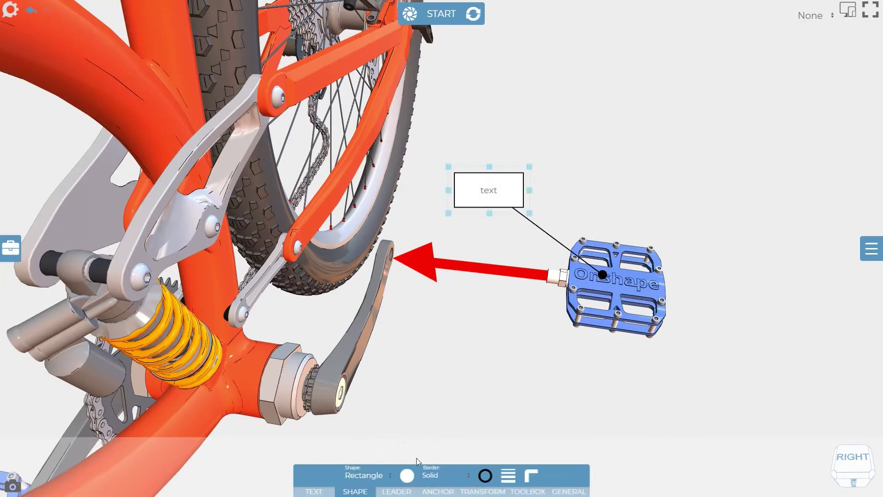
{"action": "left_click", "coordinate": [407, 475]}
{"action": "left_click", "coordinate": [314, 491]}
{"action": "left_click", "coordinate": [324, 475]}
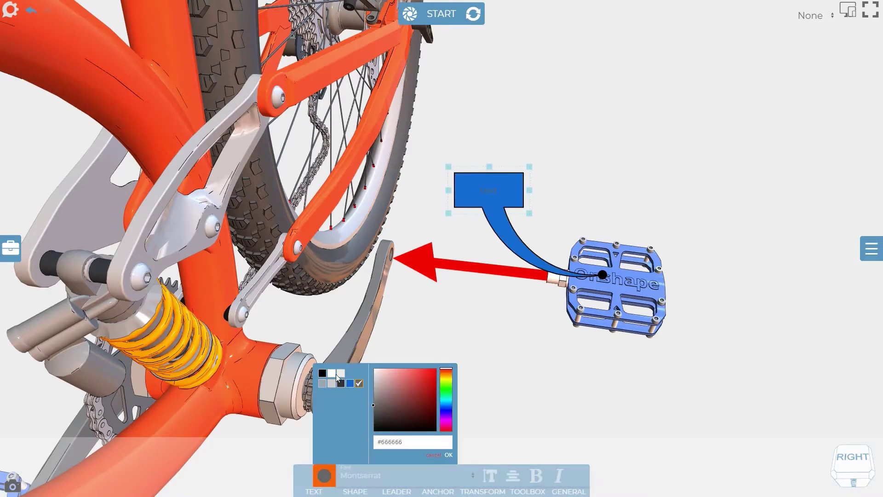
{"action": "left_click", "coordinate": [489, 475]}
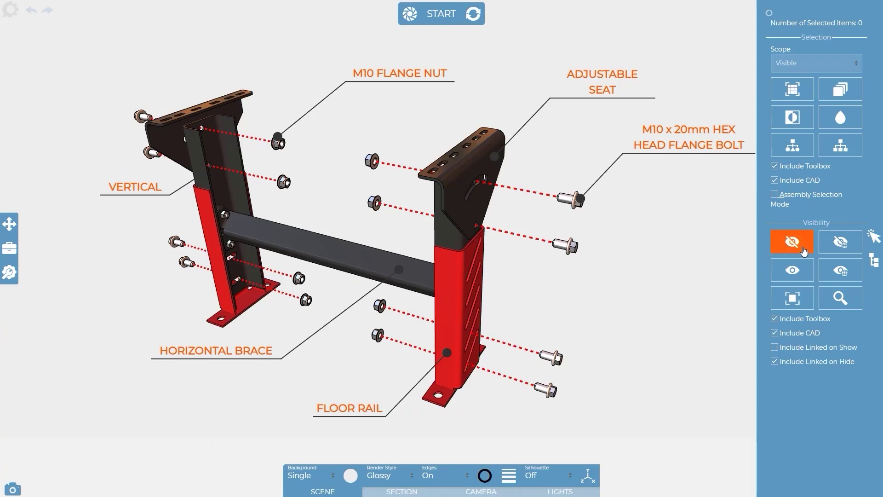
{"action": "left_click", "coordinate": [840, 241]}
{"action": "left_click", "coordinate": [841, 270]}
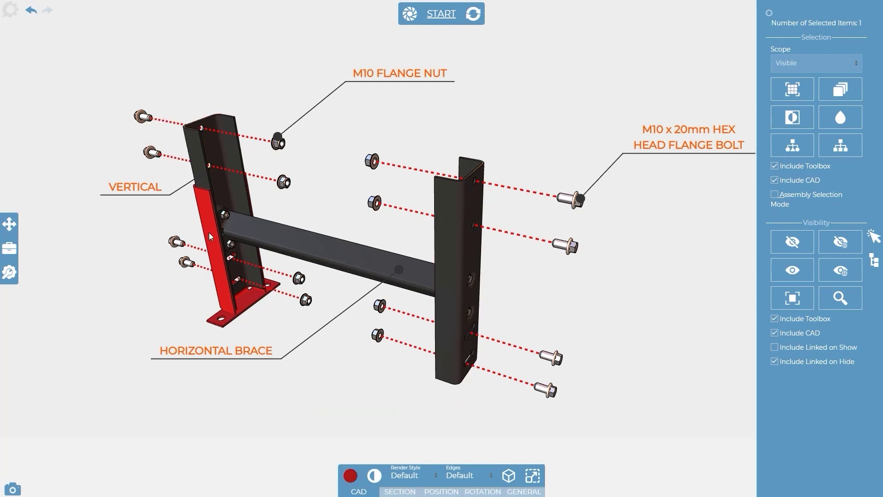
Use Show All, Isolate Selection and Zoom to Selection on the adjustable seat, then Show All again.
{"action": "left_click", "coordinate": [832, 272]}
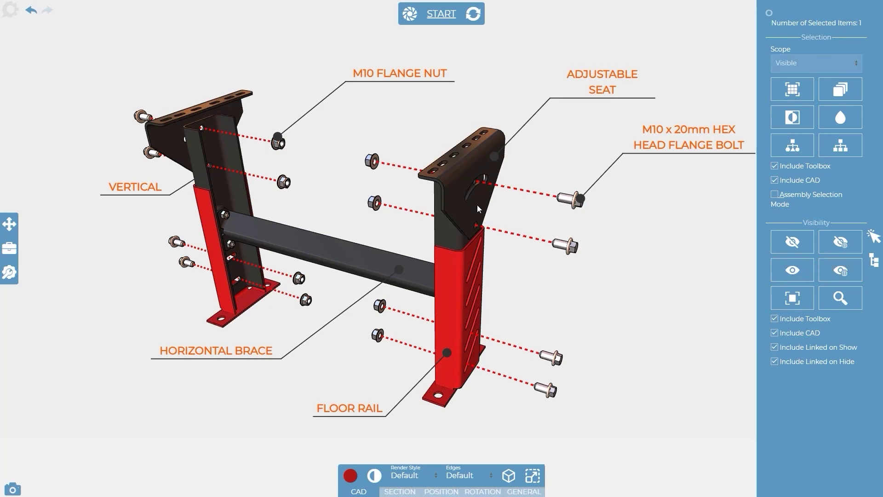
{"action": "left_click", "coordinate": [791, 298]}
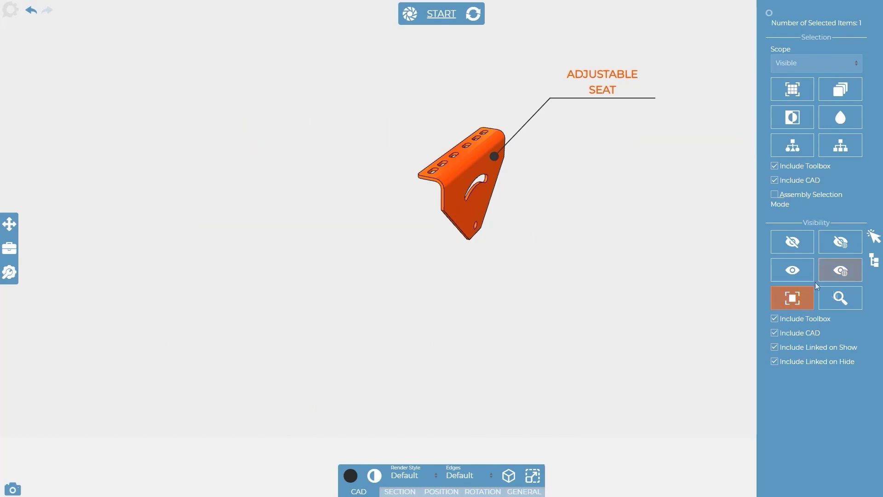
{"action": "left_click", "coordinate": [841, 298]}
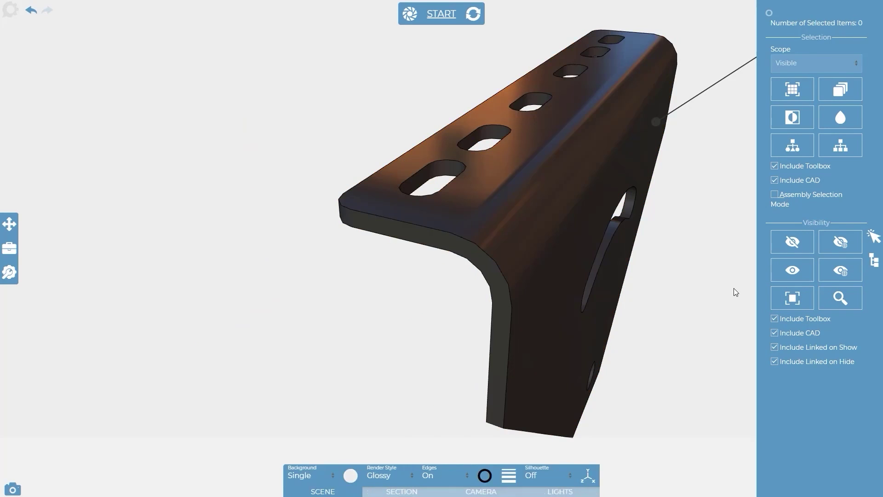
{"action": "left_click", "coordinate": [841, 270]}
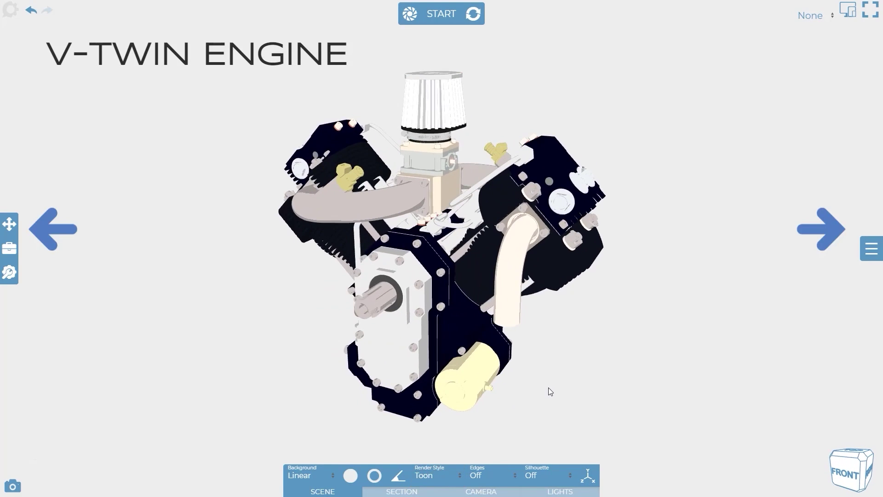
Confirm edge colour #4a72b4 and select the whole V-twin engine.
{"action": "key", "text": "Return"}
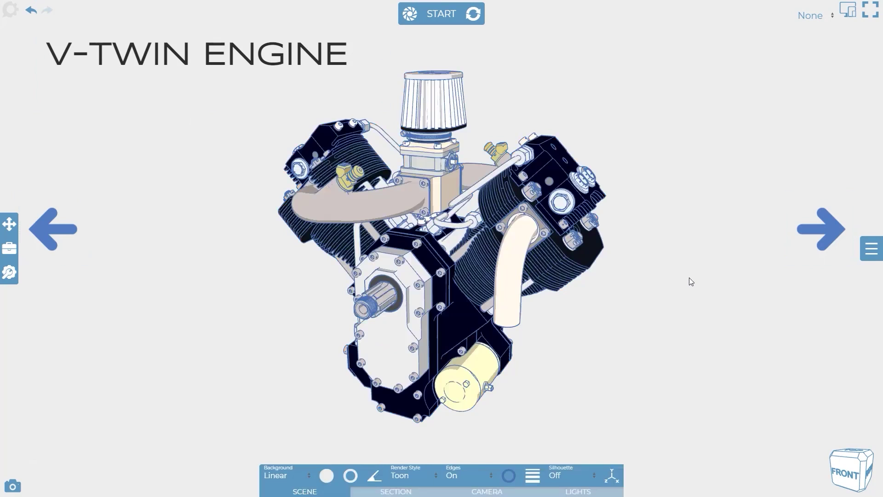
{"action": "left_click", "coordinate": [797, 119]}
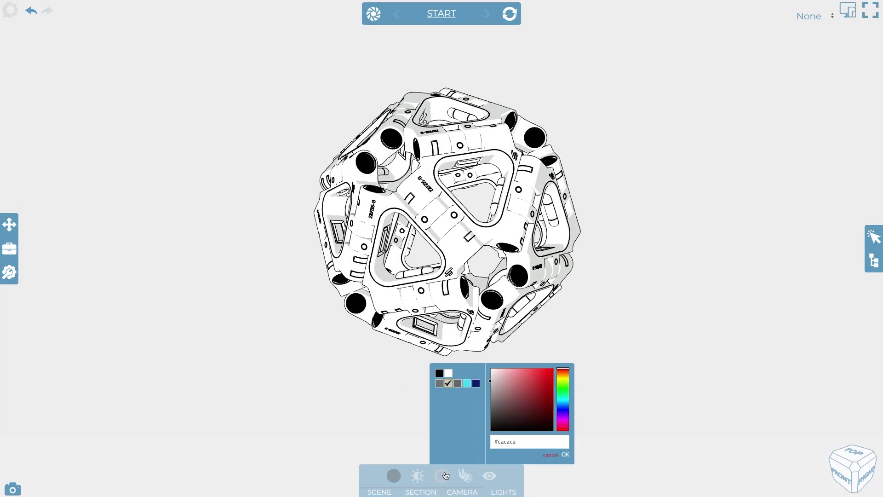
Finish the teal #82ccc7 tint, orbit the ball to a front view, and open the catapult's publishing tools.
{"action": "left_click", "coordinate": [465, 475]}
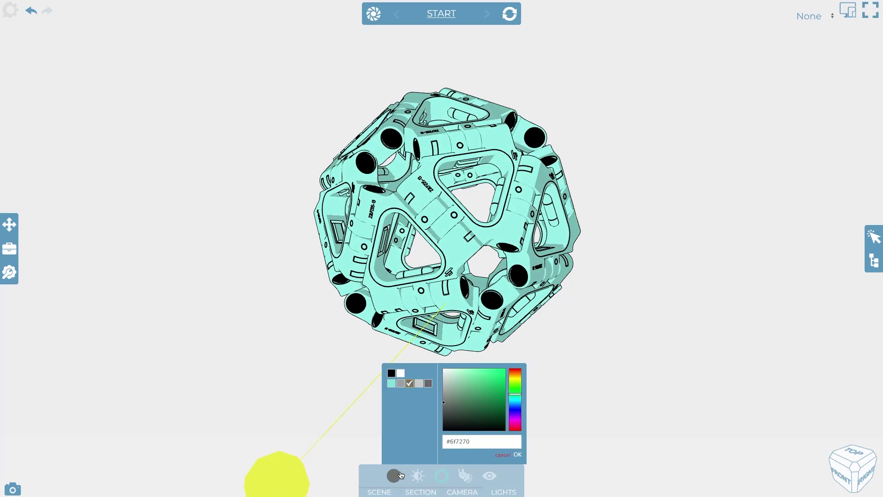
{"action": "left_click", "coordinate": [53, 446]}
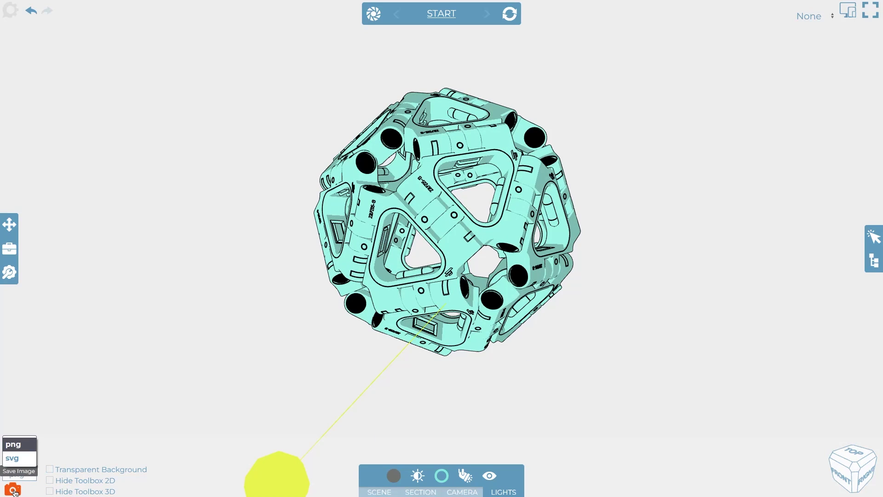
{"action": "left_click_drag", "start_coordinate": [415, 294], "coordinate": [499, 278]}
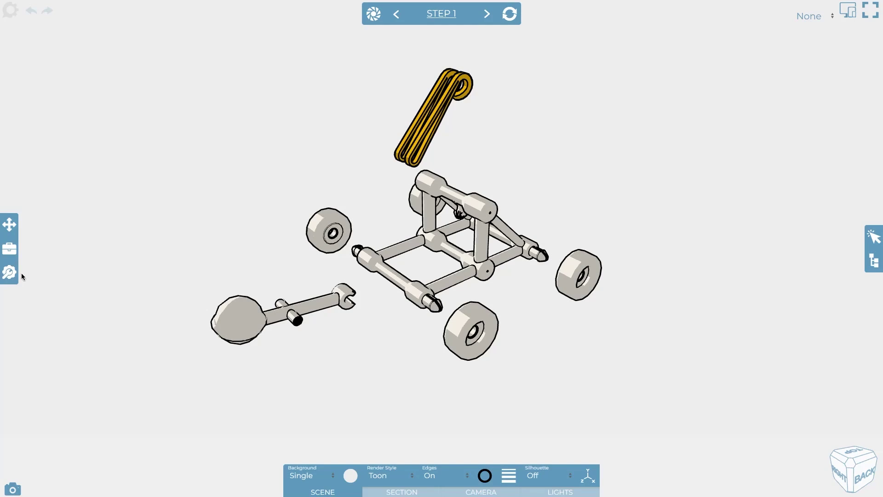
{"action": "left_click", "coordinate": [10, 274]}
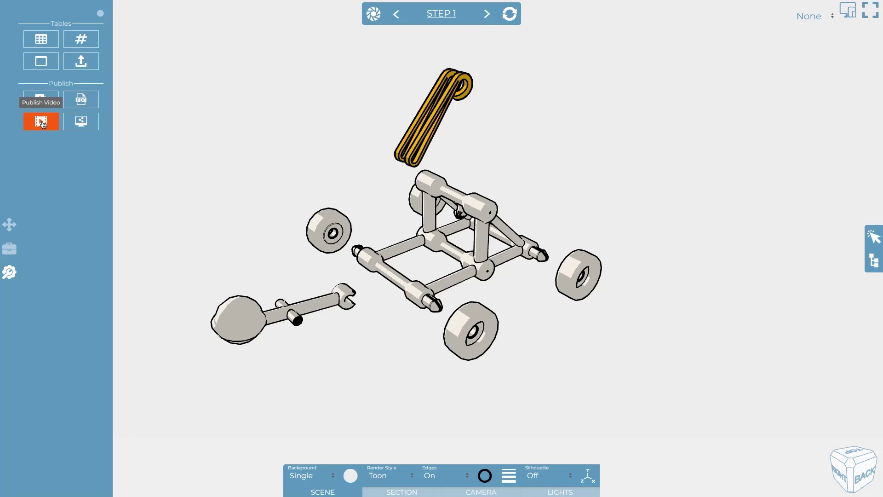
Publish the Mountain Bike project to the web from the Publish tab.
{"action": "left_click", "coordinate": [80, 121]}
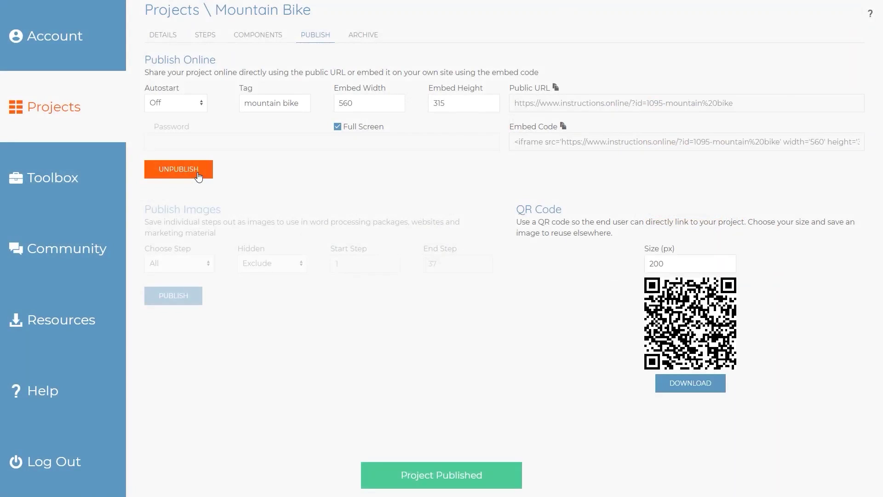